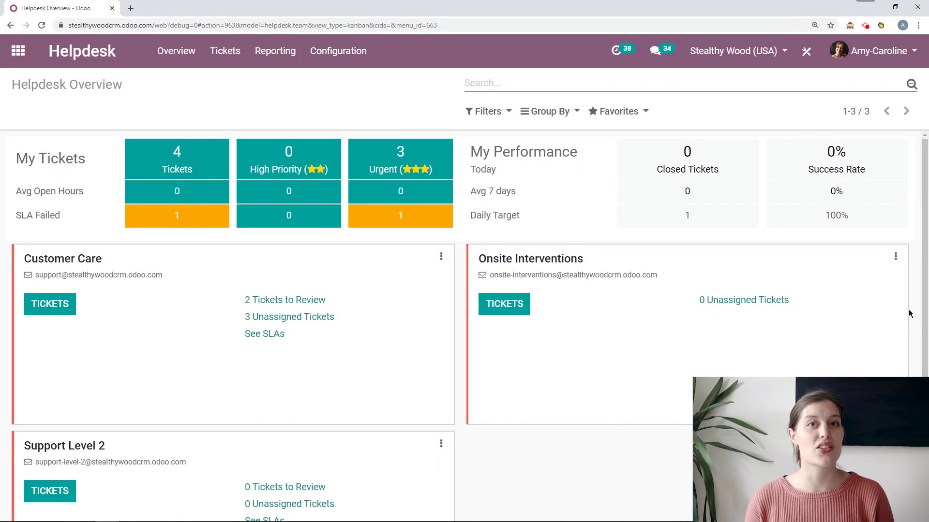
Step: Open the Support Level 2 team form and check SLA Policies is enabled with Standard 40 hours/week
{"action": "left_click", "coordinate": [339, 51]}
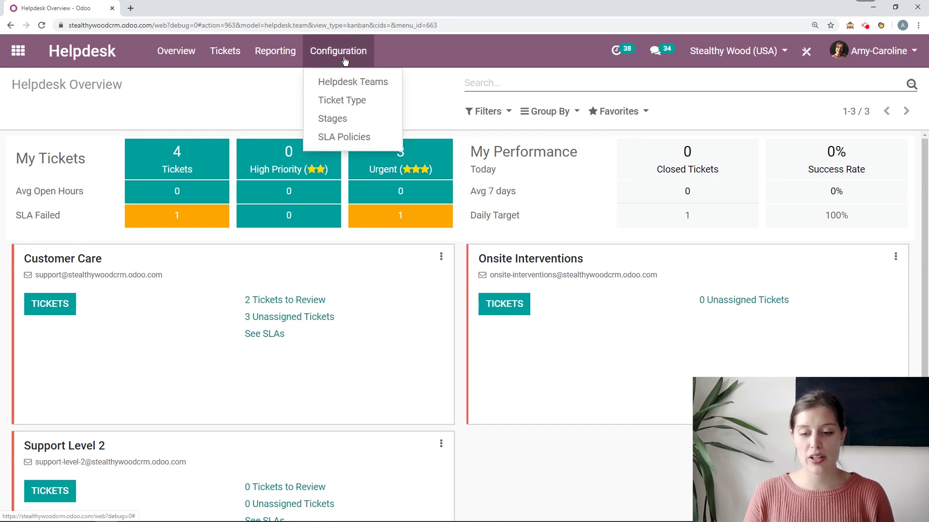
{"action": "left_click", "coordinate": [362, 82]}
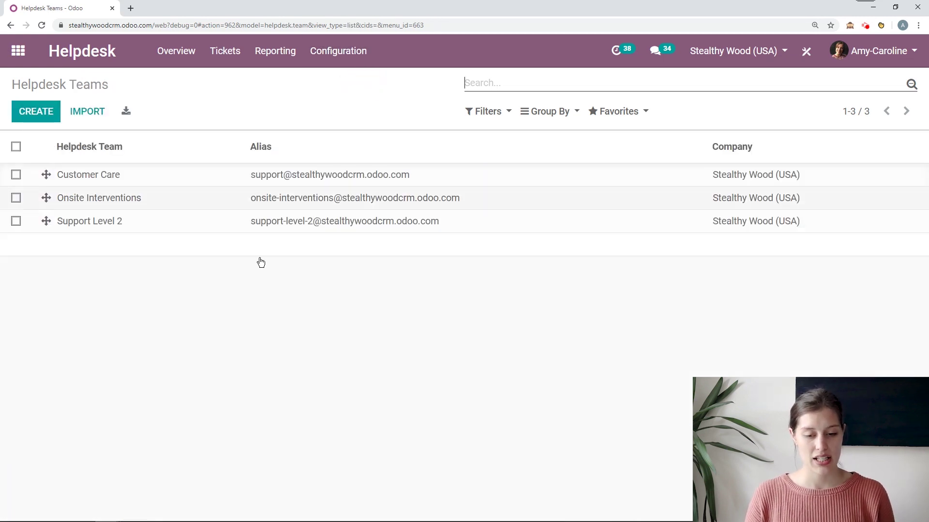
{"action": "left_click", "coordinate": [190, 221]}
{"action": "scroll", "coordinate": [230, 261], "scroll_direction": "down", "scroll_amount": 10}
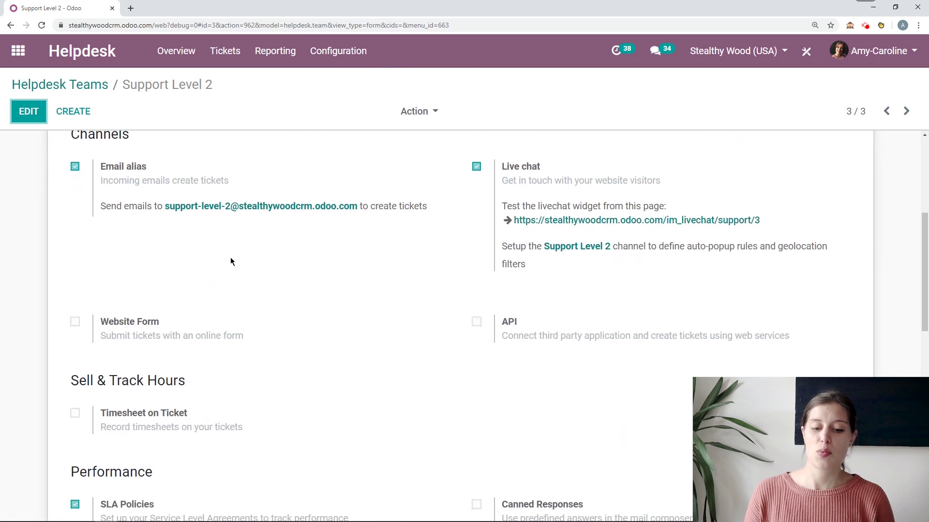
{"action": "scroll", "coordinate": [230, 286], "scroll_direction": "down", "scroll_amount": 2}
{"action": "left_click_drag", "start_coordinate": [162, 273], "coordinate": [110, 269]}
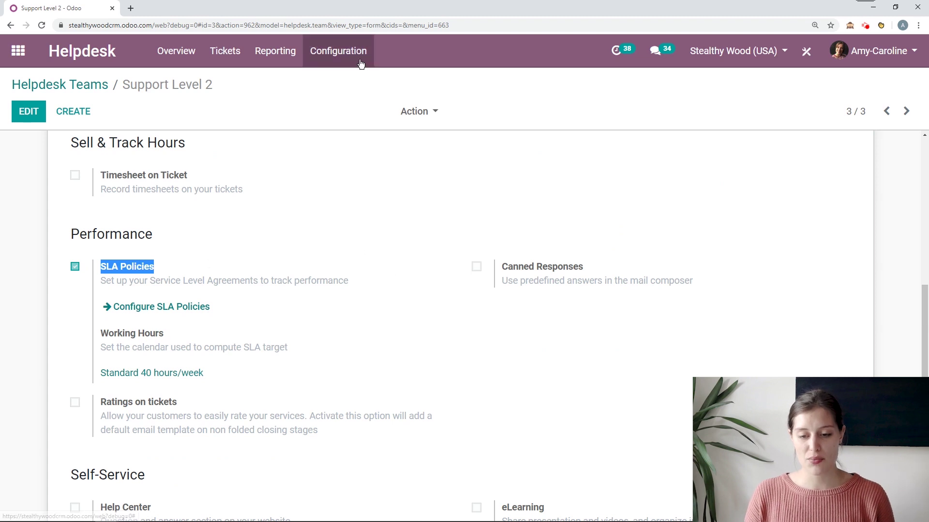
Step: Create a new SLA policy named 'Close urgent ticket w/in 24 hours'
{"action": "left_click", "coordinate": [358, 57]}
{"action": "left_click", "coordinate": [335, 140]}
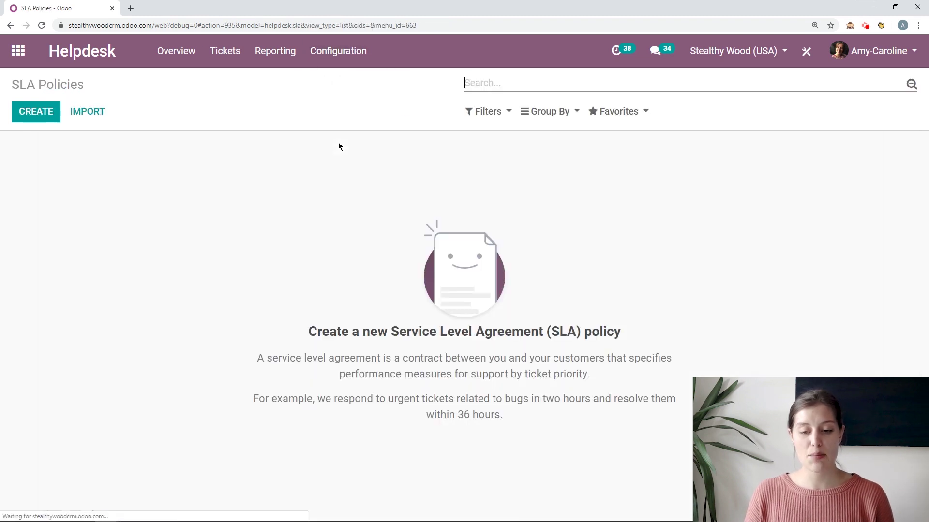
{"action": "left_click", "coordinate": [34, 111]}
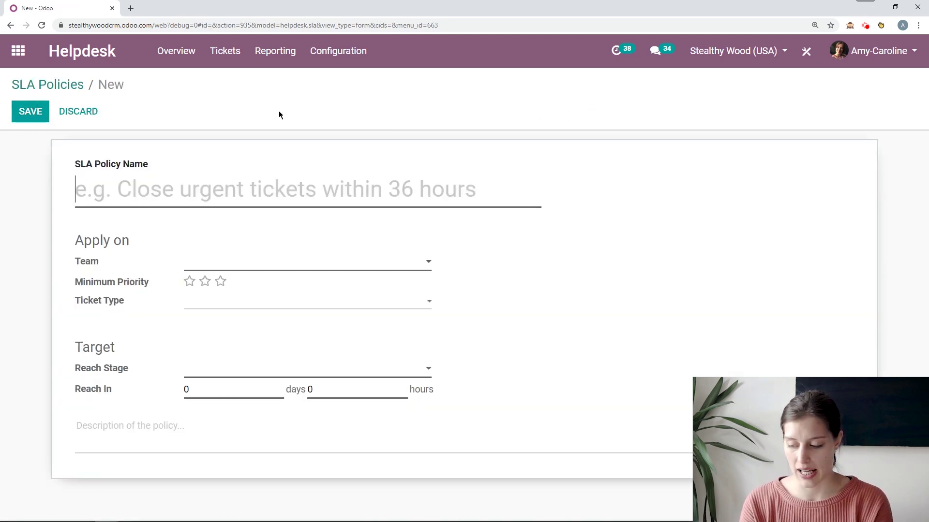
{"action": "type", "text": "Close ur"}
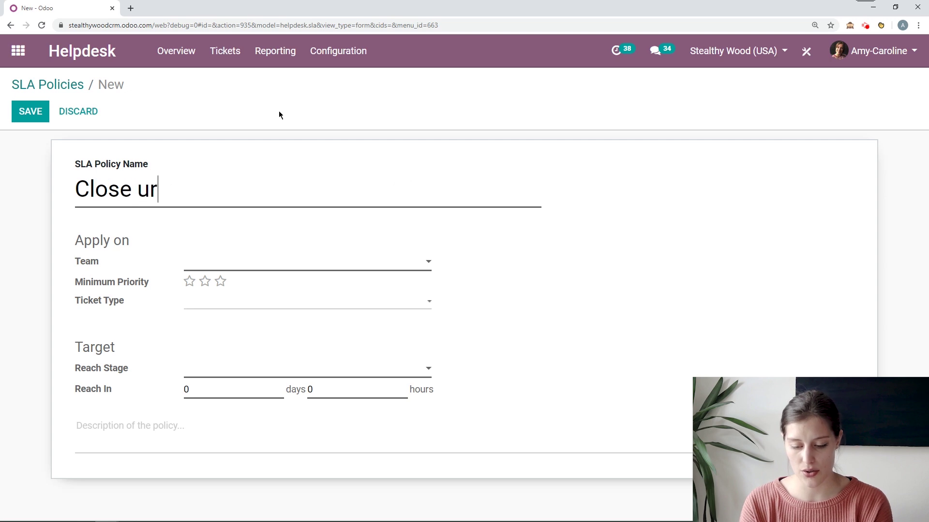
{"action": "type", "text": "gent ticket w"}
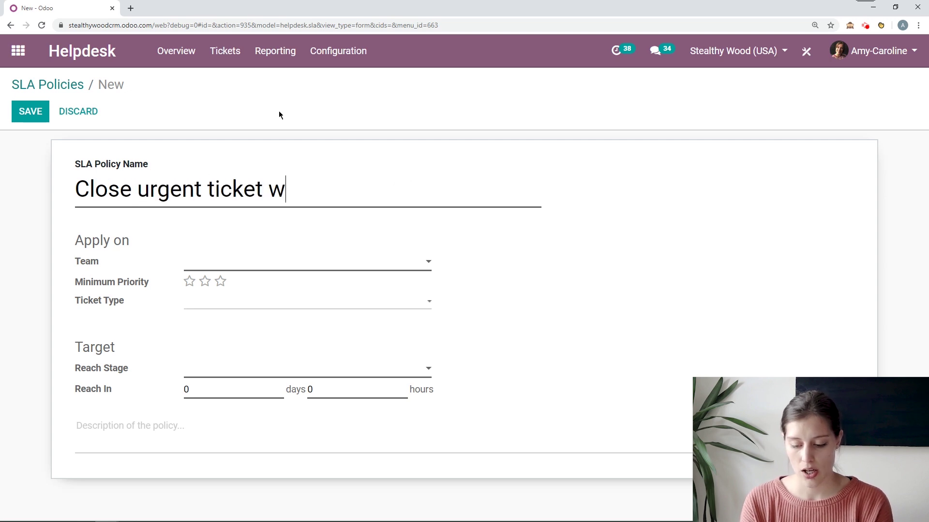
{"action": "type", "text": "/in 24 hours"}
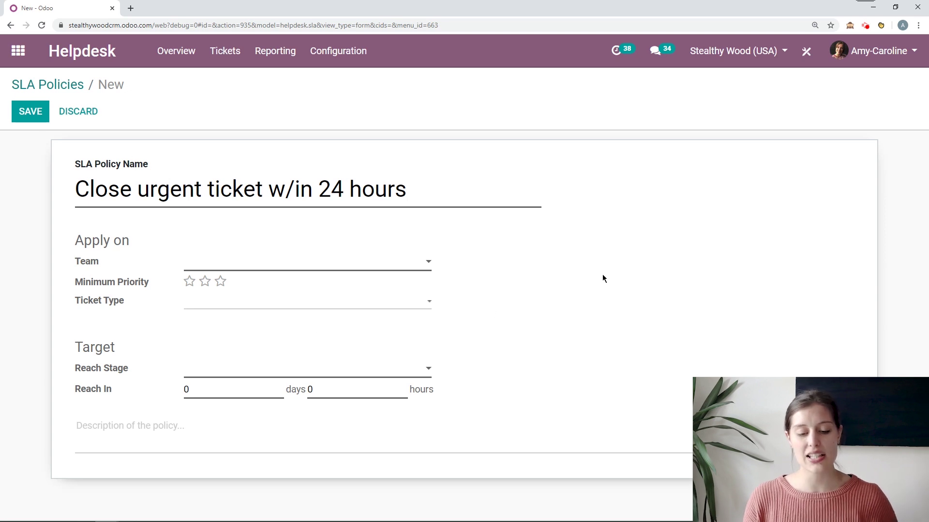
Step: Target the policy at team Support Level 2, three-star minimum priority, and ticket type Issue
{"action": "left_click", "coordinate": [406, 262]}
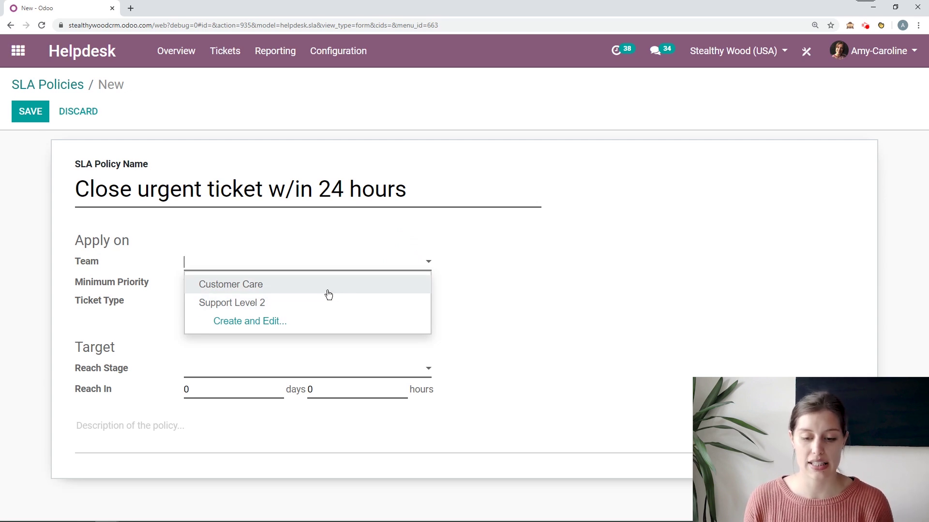
{"action": "left_click", "coordinate": [315, 303]}
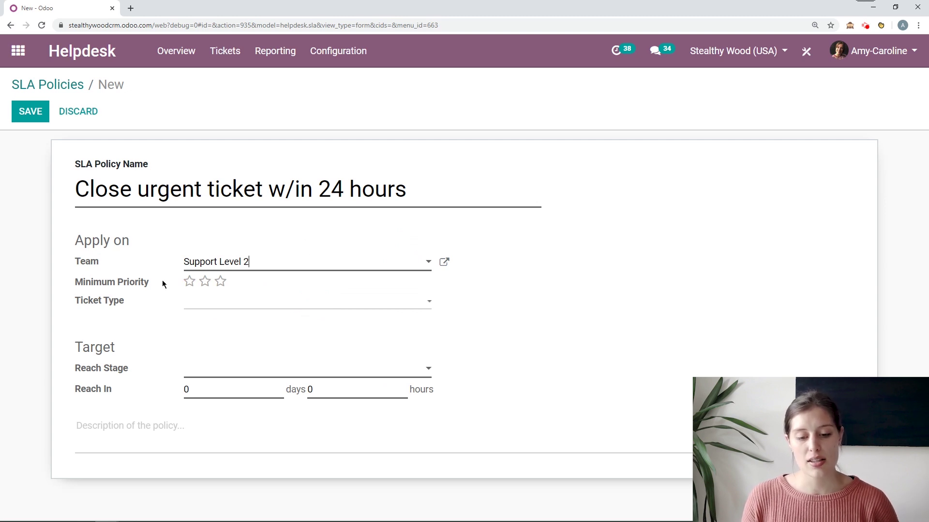
{"action": "left_click", "coordinate": [222, 282]}
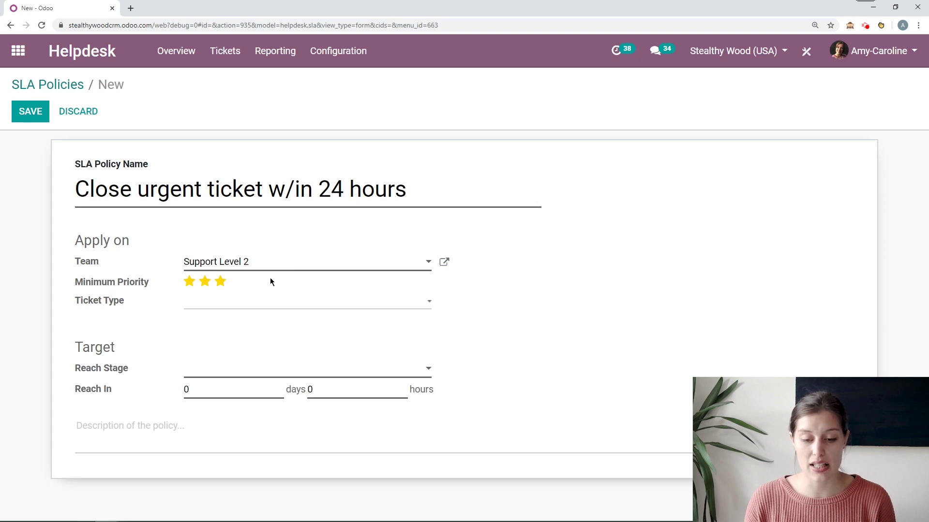
{"action": "left_click", "coordinate": [204, 281]}
{"action": "left_click", "coordinate": [286, 309]}
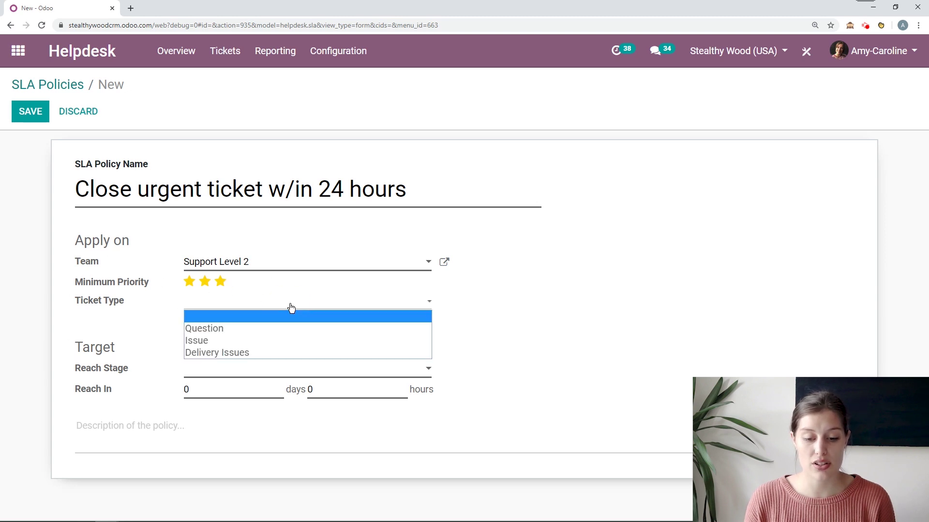
{"action": "left_click", "coordinate": [221, 340]}
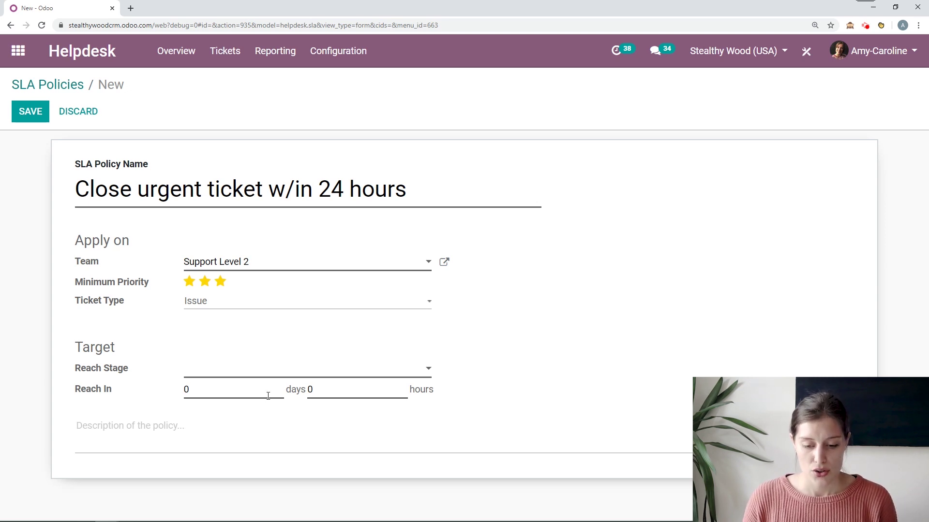
Step: Set the policy's Reach Stage to Solved within 1 day and save it
{"action": "left_click", "coordinate": [280, 369]}
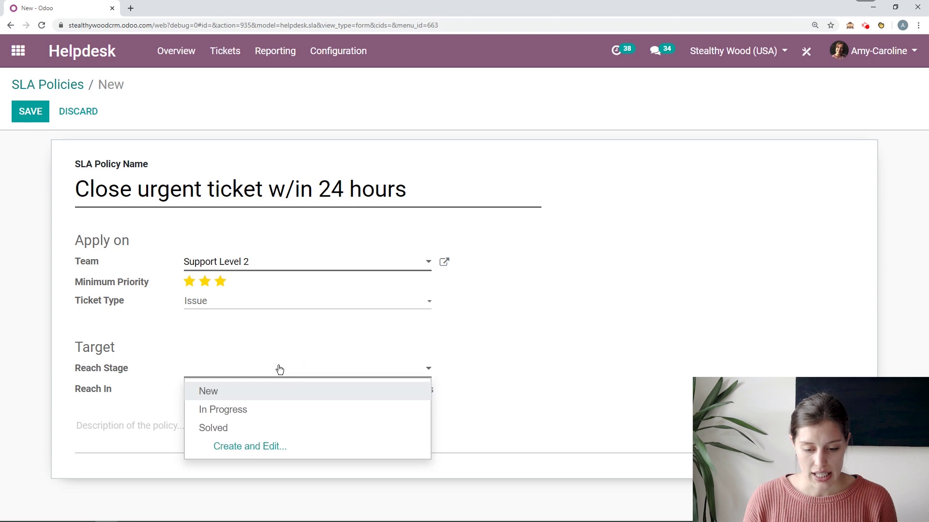
{"action": "left_click", "coordinate": [235, 430]}
{"action": "left_click", "coordinate": [234, 396]}
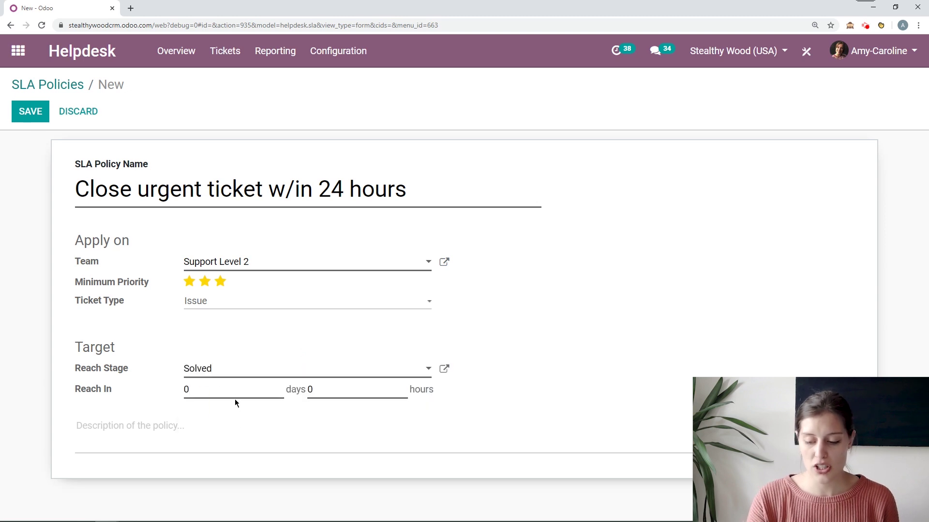
{"action": "key", "text": "BackSpace"}
{"action": "type", "text": "1"}
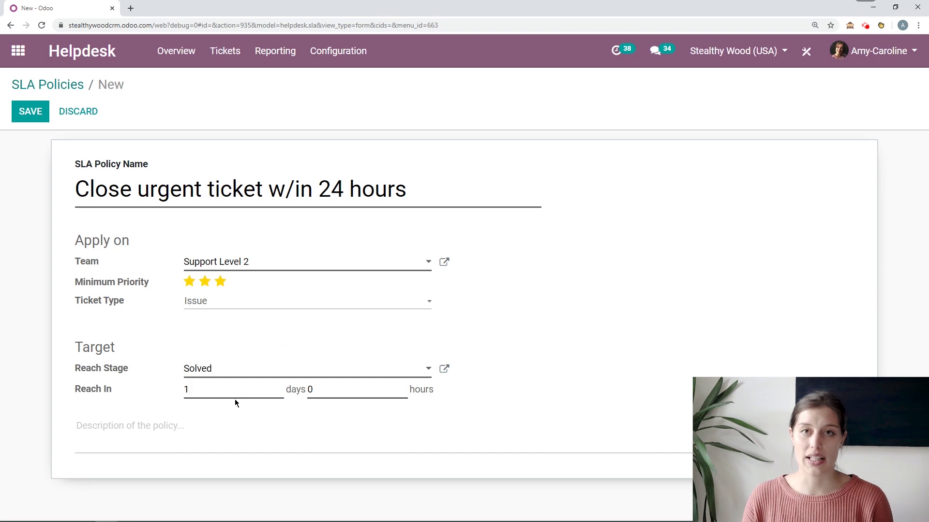
{"action": "left_click", "coordinate": [135, 438]}
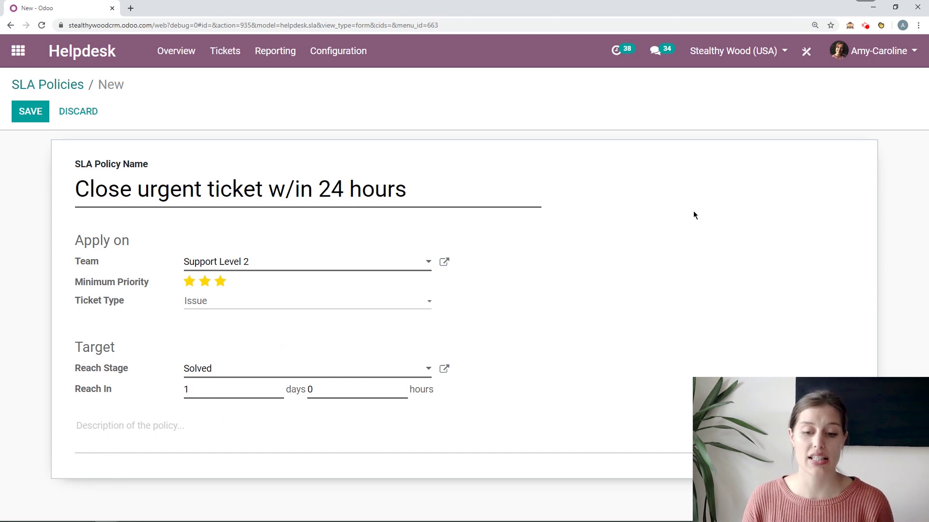
{"action": "left_click", "coordinate": [28, 118]}
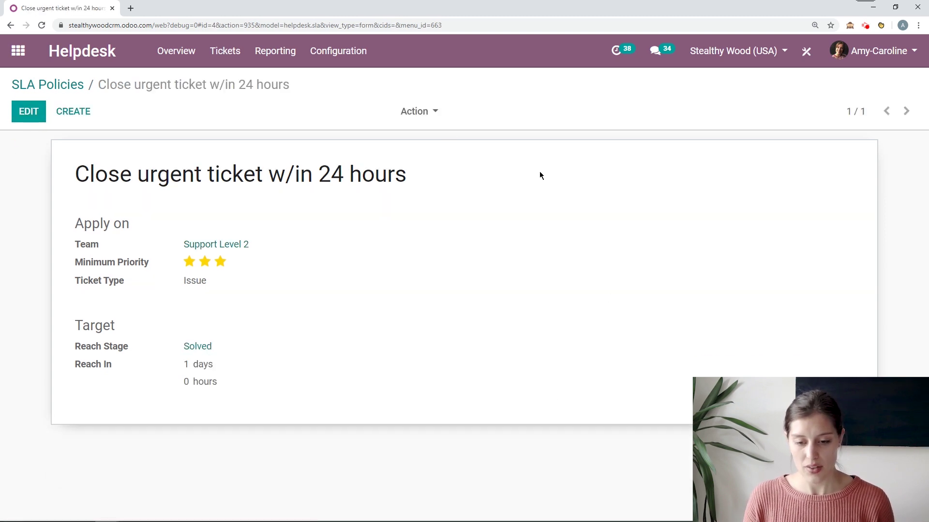
Step: Open the empty Support Level 2 ticket board from the Helpdesk overview
{"action": "left_click", "coordinate": [174, 60]}
{"action": "scroll", "coordinate": [130, 424], "scroll_direction": "down", "scroll_amount": 2}
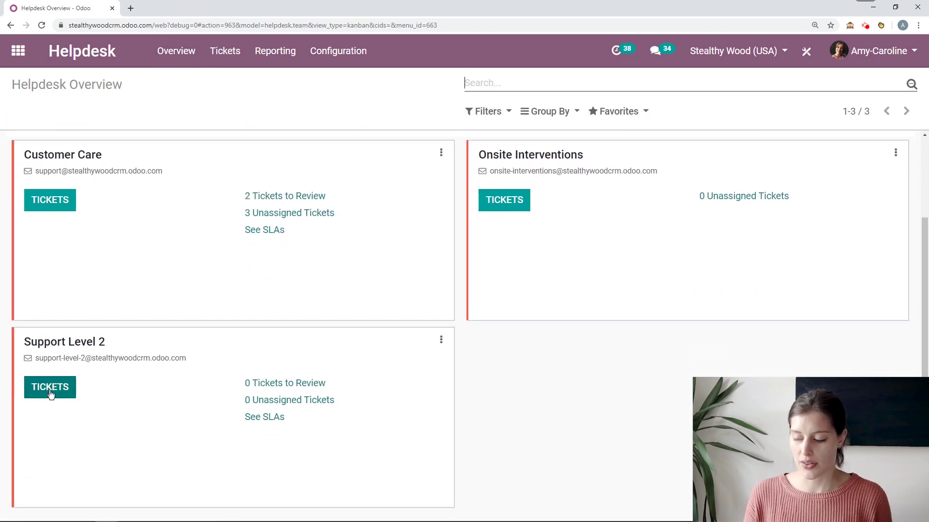
{"action": "left_click", "coordinate": [54, 392]}
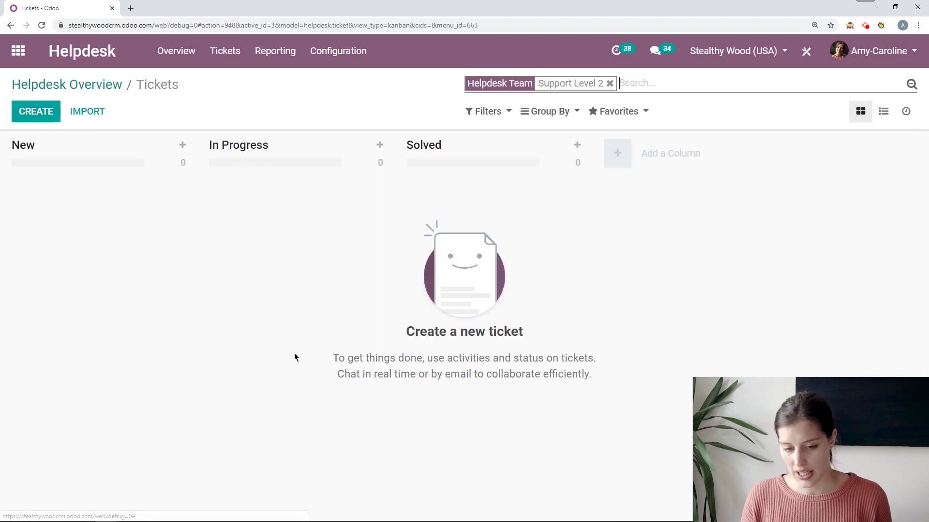
Step: Start a new Support Level 2 ticket titled 'Defective office chairs'
{"action": "left_click", "coordinate": [53, 114]}
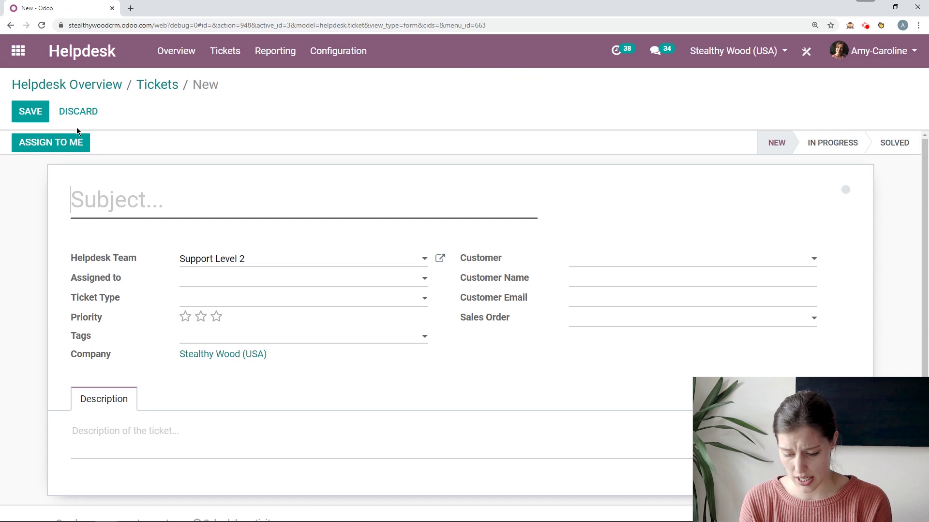
{"action": "type", "text": "Ticket 123"}
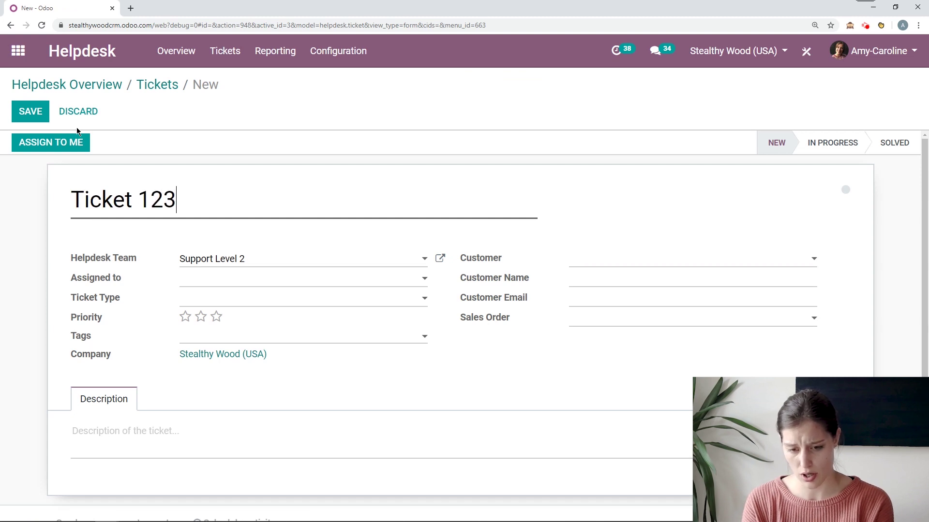
{"action": "key", "text": "BackSpace"}
{"action": "key", "text": "BackSpace"}
{"action": "key", "text": "BackSpace"}
{"action": "key", "text": "BackSpace"}
{"action": "key", "text": "BackSpace"}
{"action": "key", "text": "BackSpace"}
{"action": "key", "text": "BackSpace"}
{"action": "key", "text": "BackSpace"}
{"action": "key", "text": "BackSpace"}
{"action": "key", "text": "BackSpace"}
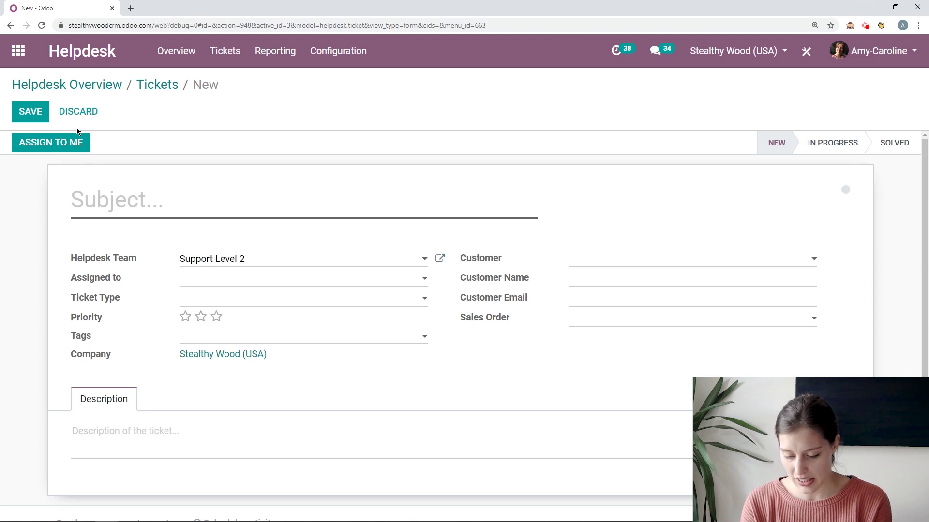
{"action": "type", "text": "Defective "}
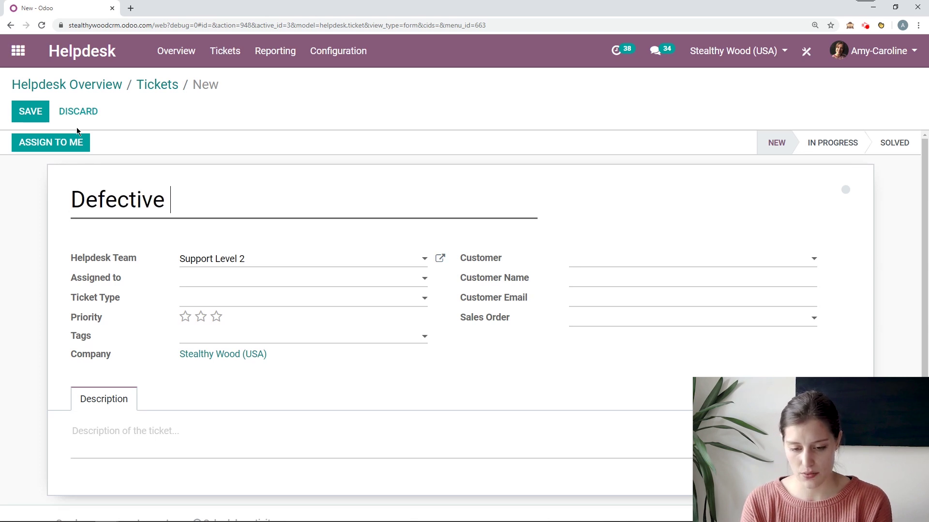
{"action": "type", "text": "office chairs"}
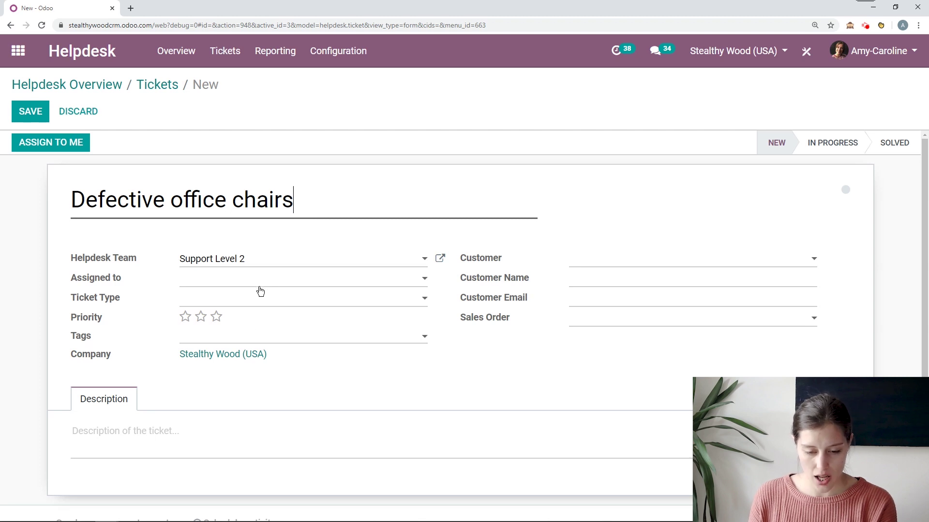
Step: Set the ticket type to Issue and the priority to three stars
{"action": "left_click", "coordinate": [237, 305]}
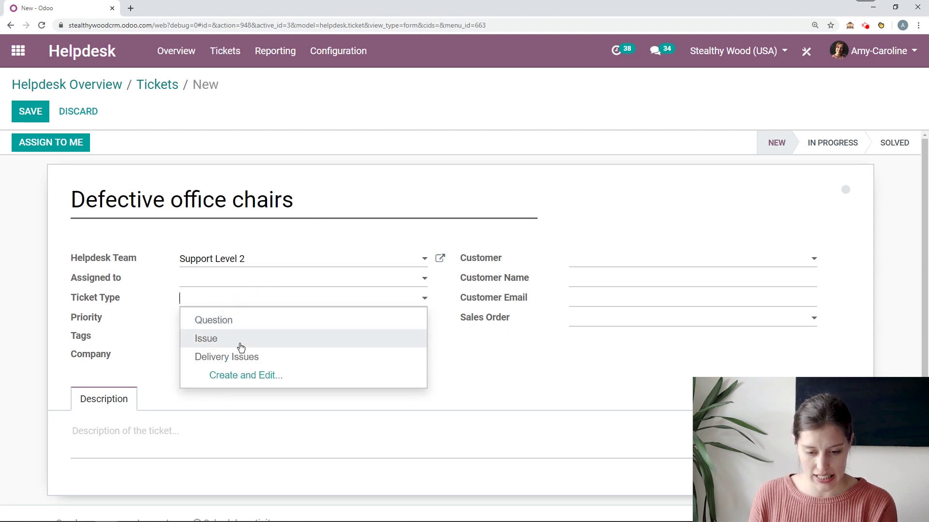
{"action": "left_click", "coordinate": [241, 345]}
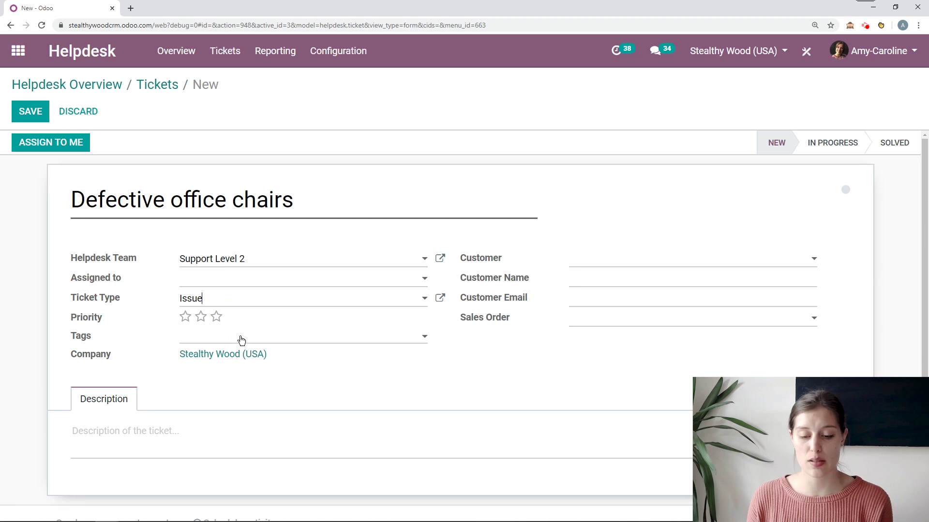
{"action": "left_click", "coordinate": [218, 320]}
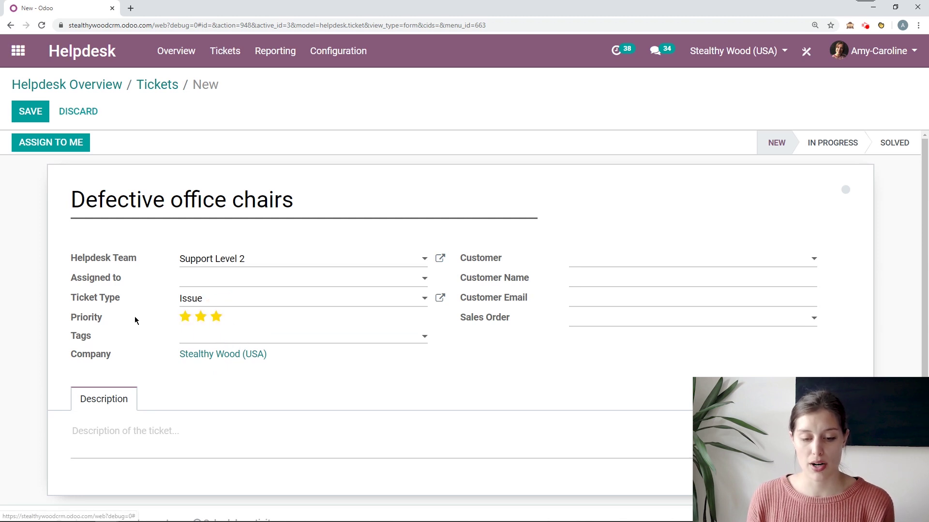
{"action": "left_click", "coordinate": [219, 320]}
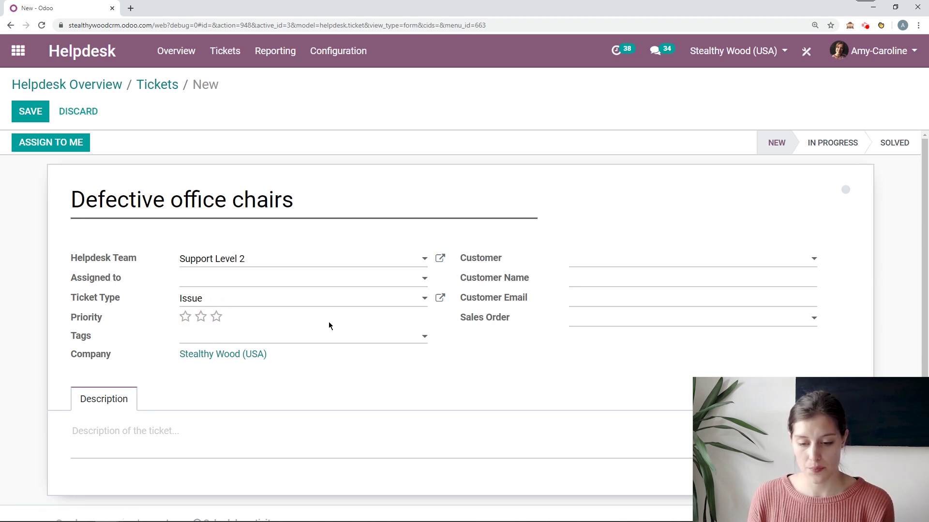
{"action": "left_click", "coordinate": [217, 318]}
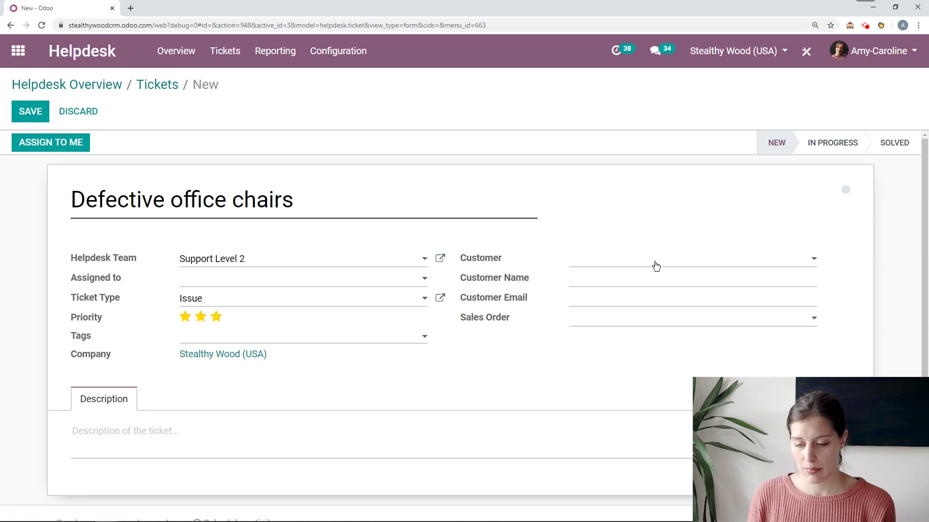
Step: Choose the ticket's customer and enter the description 'Chairs are defective'
{"action": "left_click", "coordinate": [655, 261]}
{"action": "left_click", "coordinate": [622, 298]}
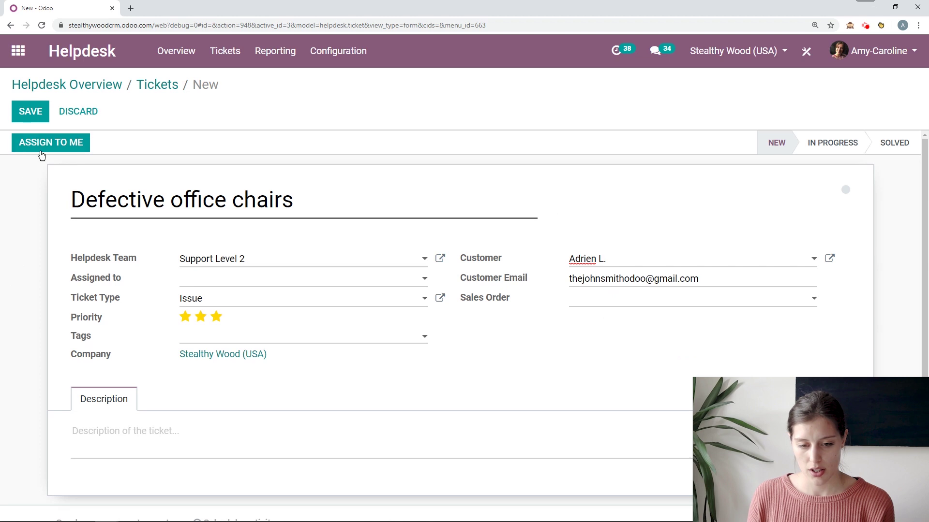
{"action": "left_click", "coordinate": [144, 440]}
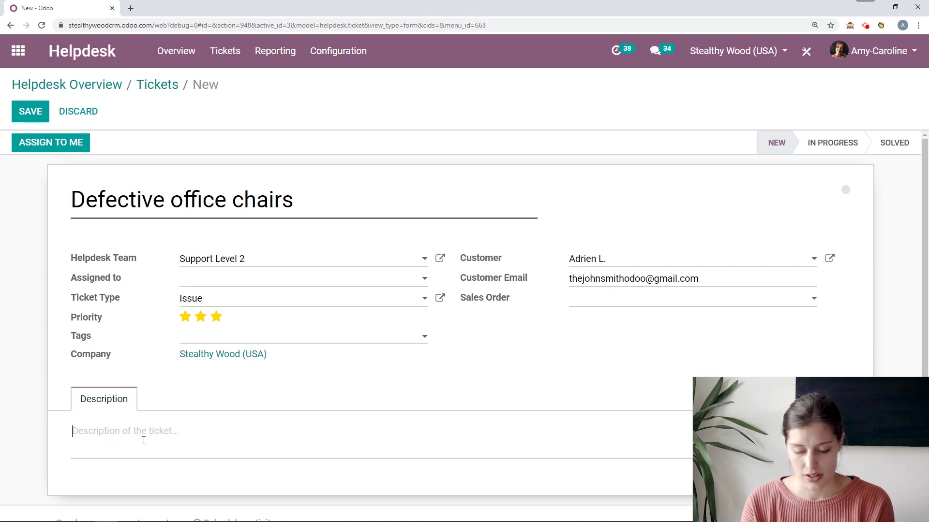
{"action": "type", "text": "Charis"}
{"action": "key", "text": "BackSpace"}
{"action": "key", "text": "BackSpace"}
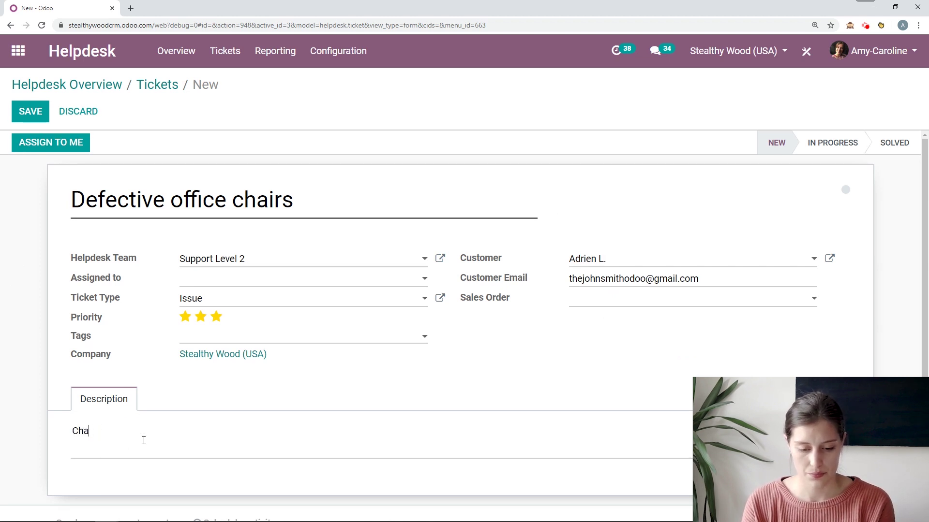
{"action": "type", "text": "irs are defe"}
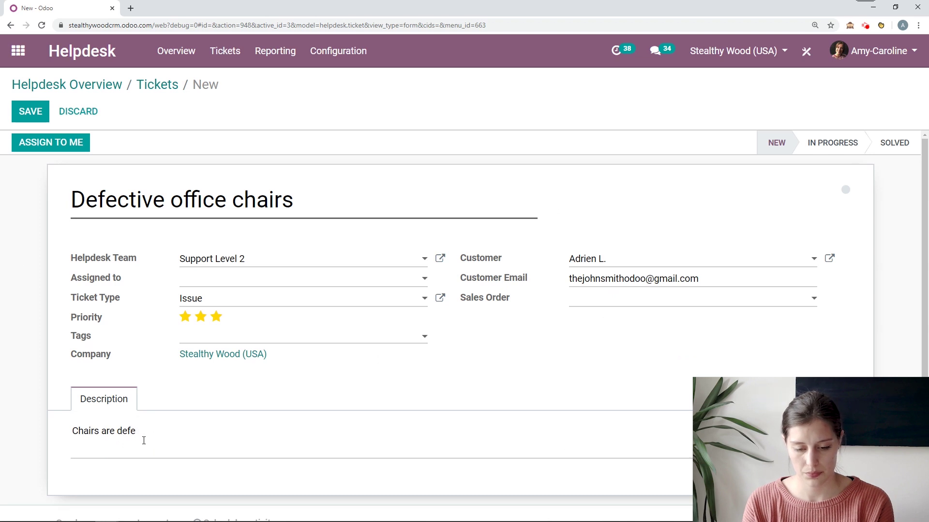
{"action": "type", "text": "ctive"}
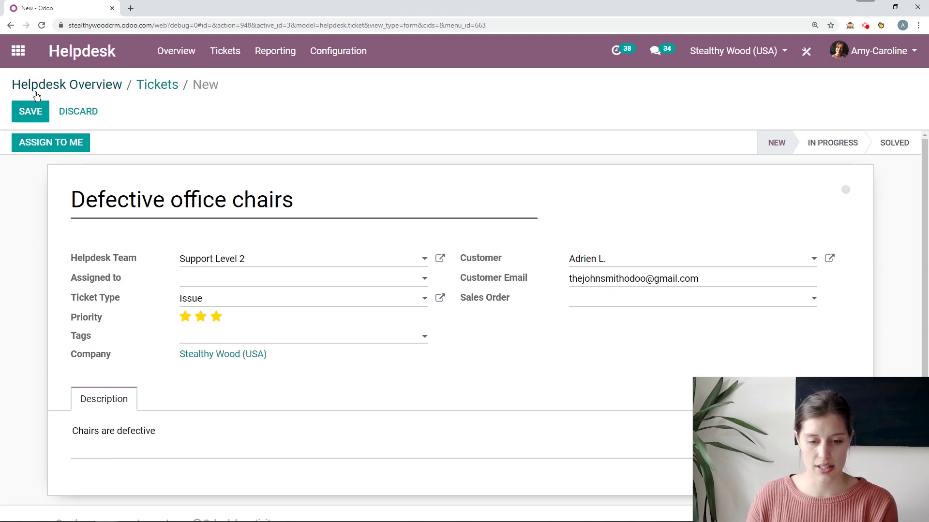
Step: Save ticket #11, then assign it to yourself and save again
{"action": "left_click", "coordinate": [31, 115]}
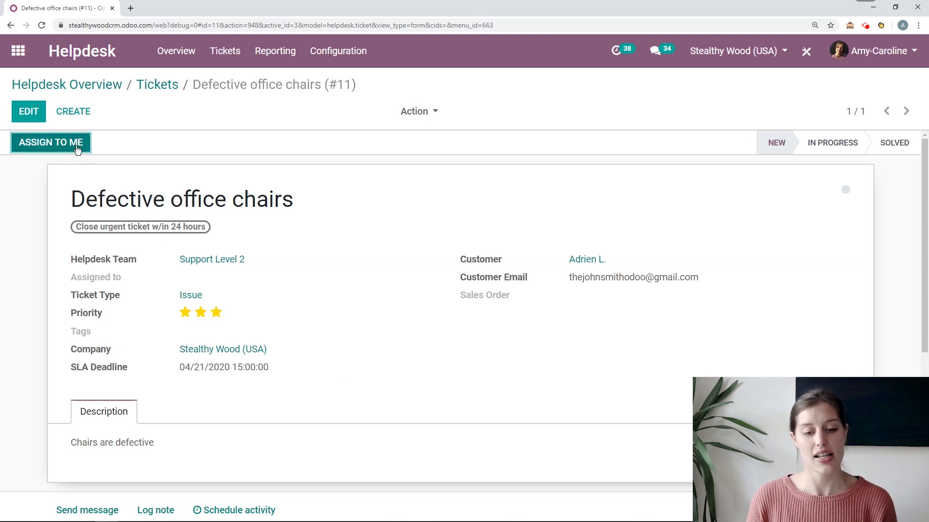
{"action": "left_click", "coordinate": [22, 109]}
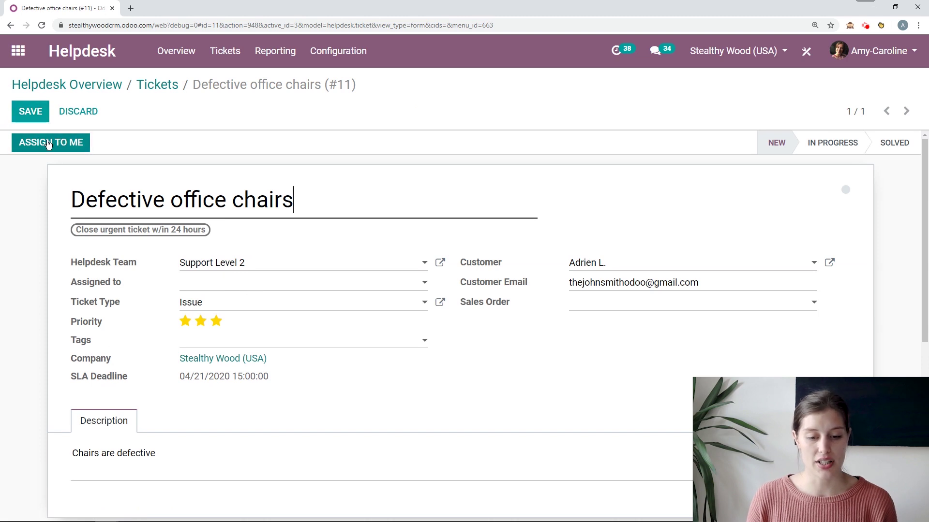
{"action": "left_click", "coordinate": [48, 142]}
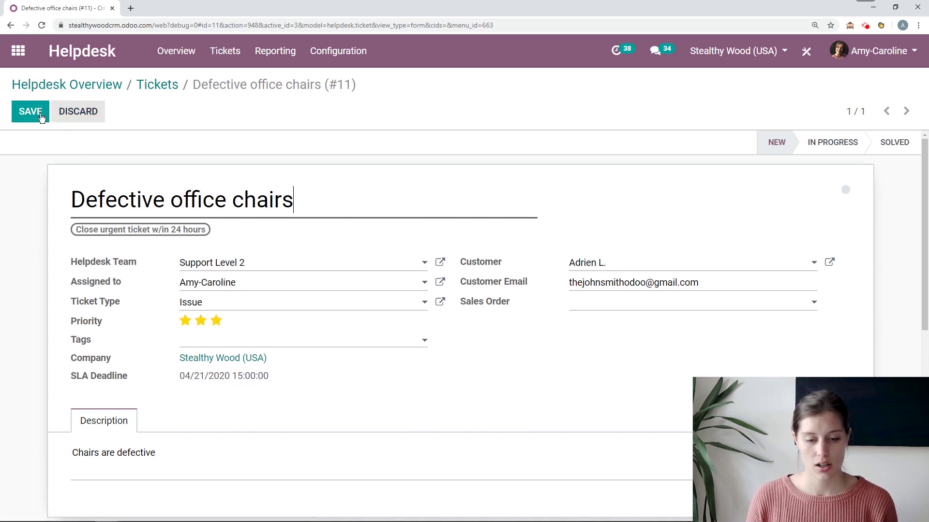
{"action": "left_click", "coordinate": [30, 112]}
{"action": "scroll", "coordinate": [491, 263], "scroll_direction": "down", "scroll_amount": 3}
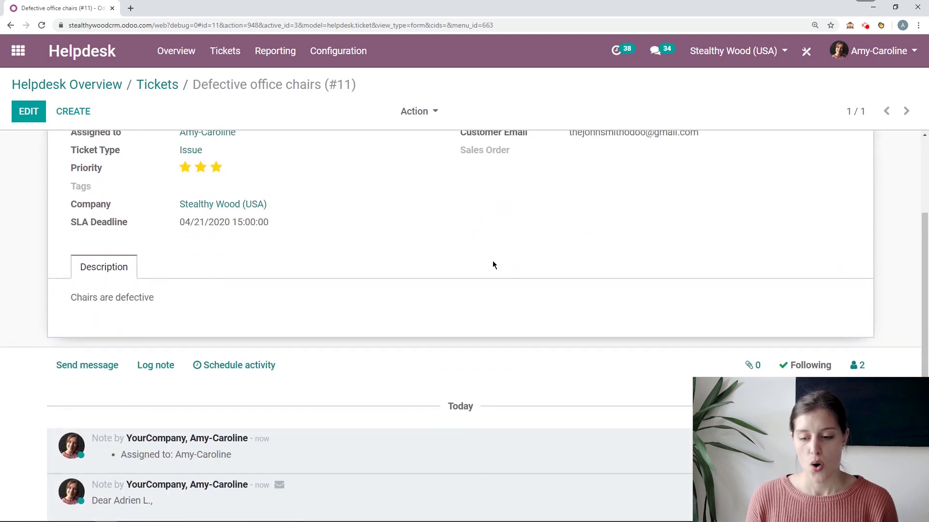
{"action": "scroll", "coordinate": [587, 180], "scroll_direction": "up", "scroll_amount": 3}
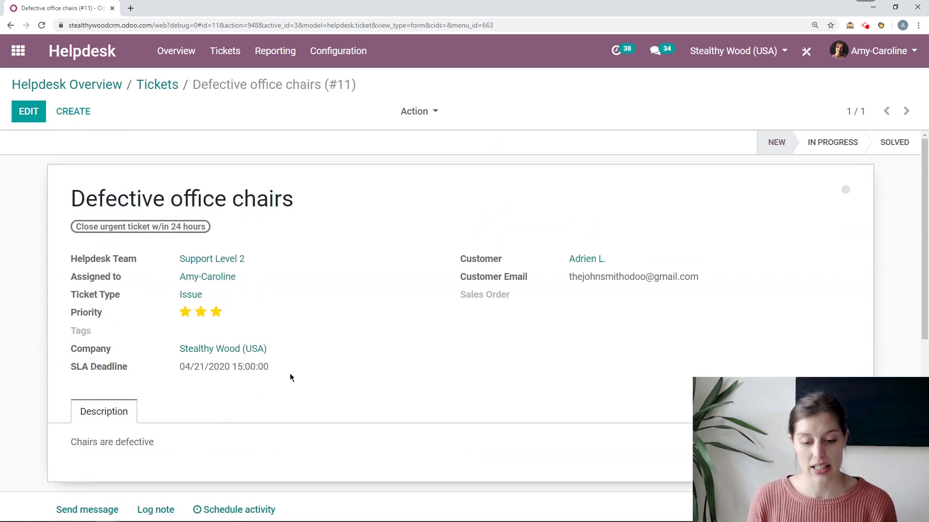
Step: Open the 'Defective office chairs (#11)' acknowledgement email in the customer's Gmail inbox
{"action": "left_click", "coordinate": [161, 516]}
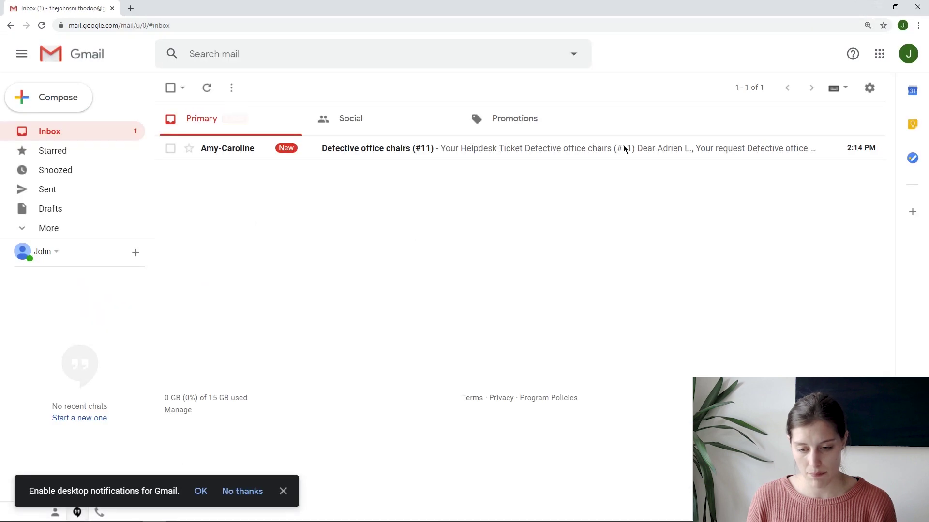
{"action": "left_click", "coordinate": [390, 154]}
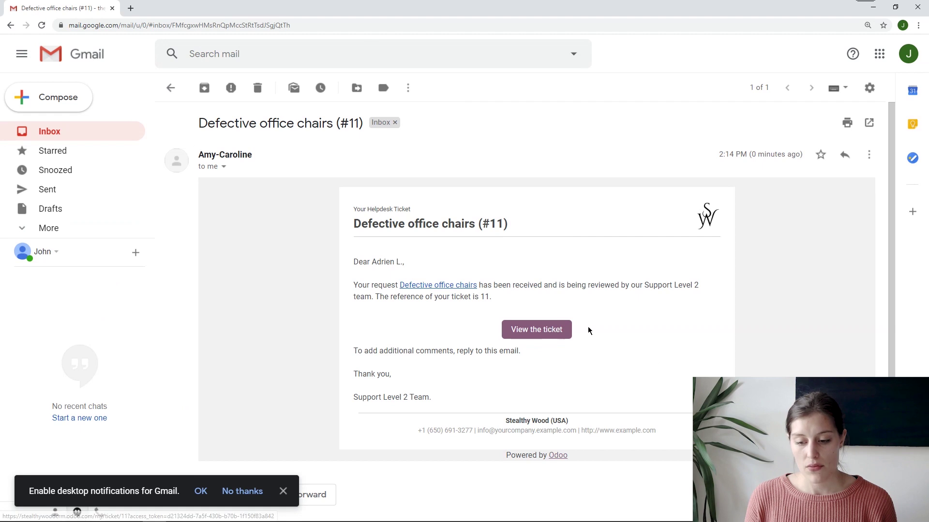
Step: Open ticket #11 on the portal from the email and post 'Any news in regards to this?'
{"action": "left_click", "coordinate": [552, 332]}
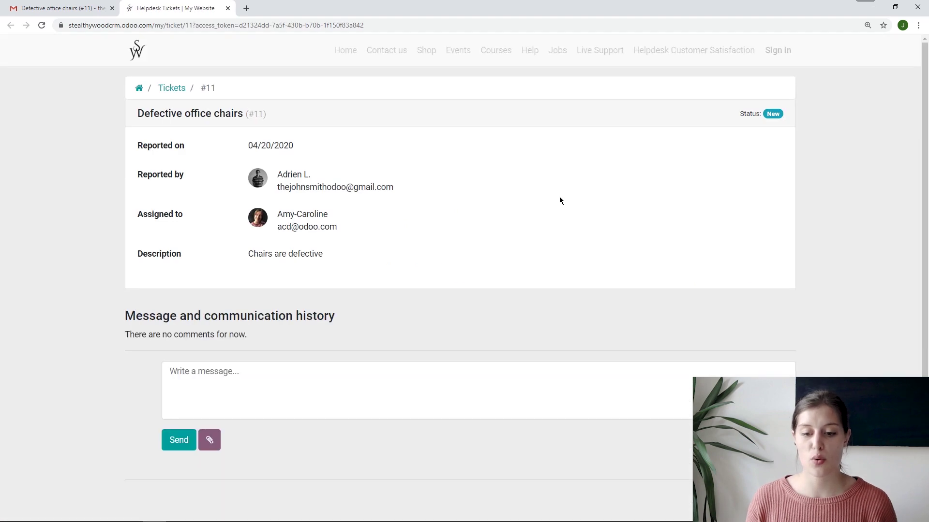
{"action": "scroll", "coordinate": [559, 200], "scroll_direction": "down", "scroll_amount": 1}
{"action": "left_click", "coordinate": [488, 354]}
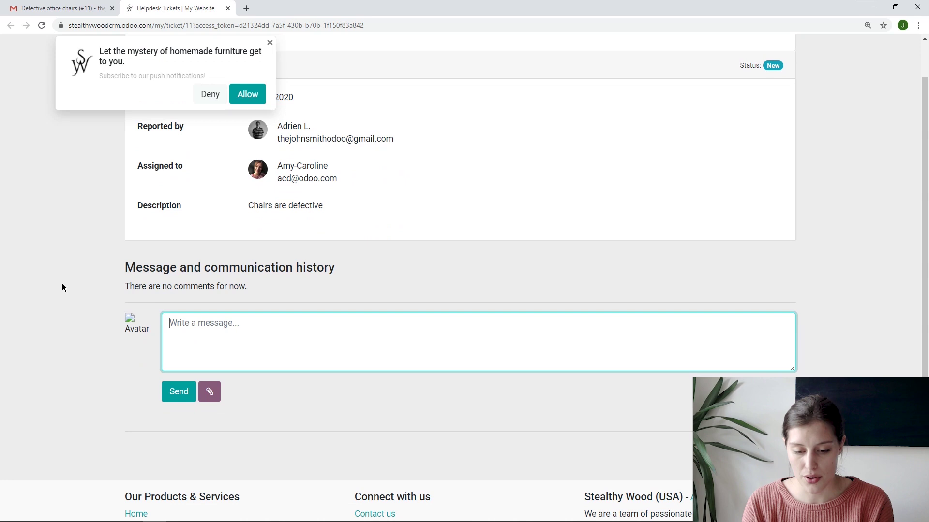
{"action": "type", "text": "A"}
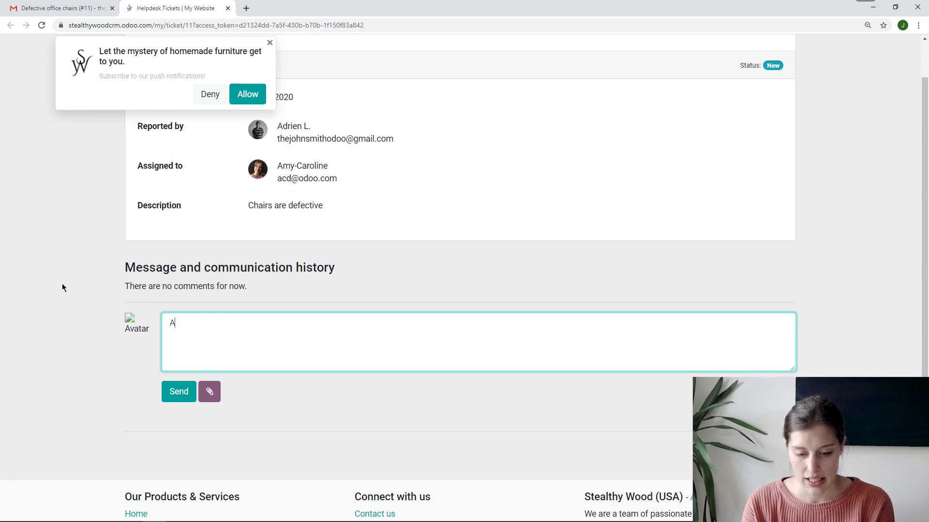
{"action": "type", "text": "ny news in rega"}
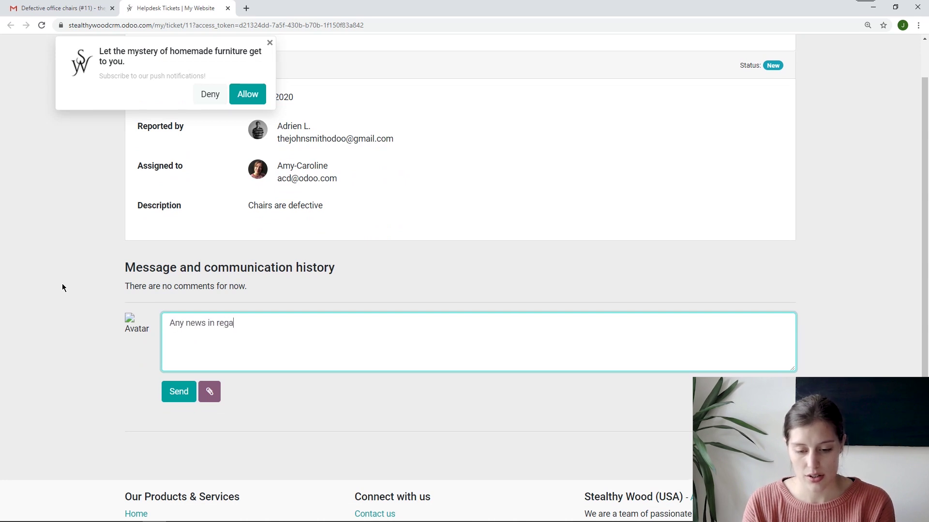
{"action": "type", "text": "rds to this?"}
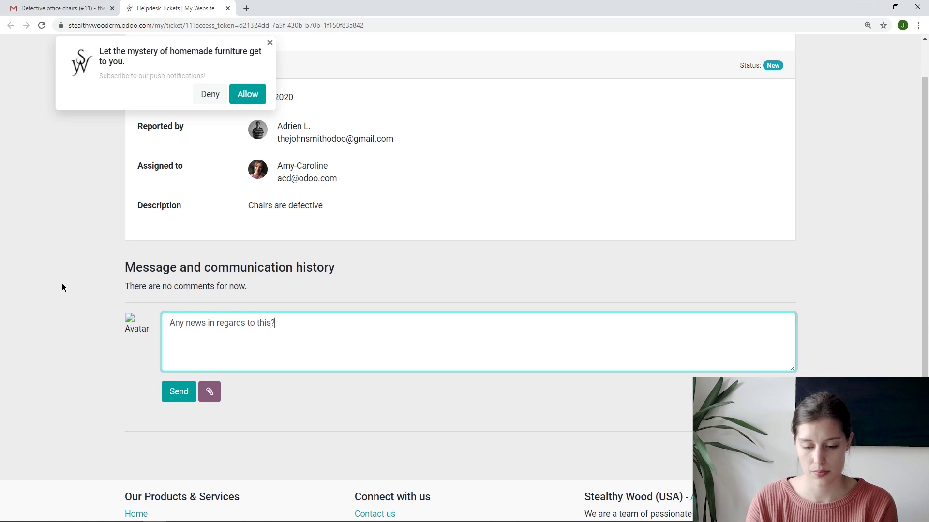
{"action": "left_click", "coordinate": [187, 391]}
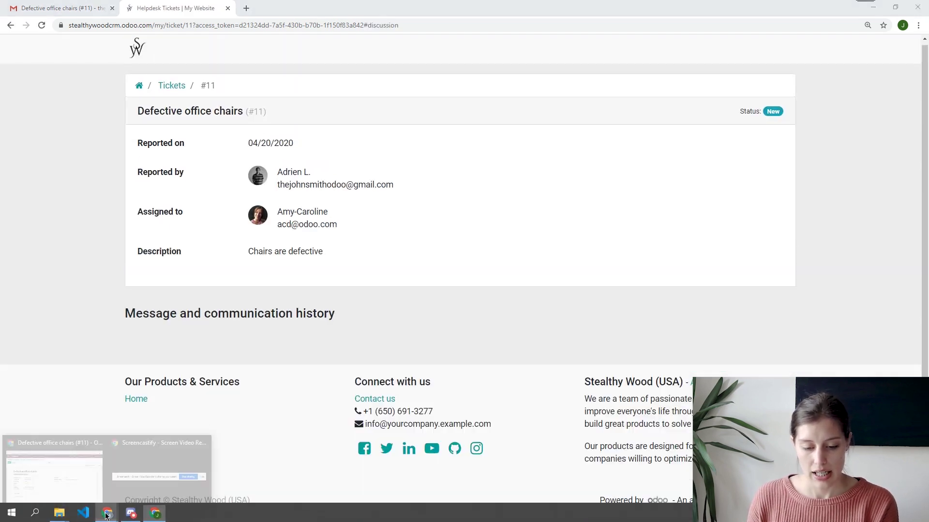
Step: Reload ticket #11 in the backend so the customer's 'Any news in regards to this?' message shows
{"action": "left_click", "coordinate": [53, 466]}
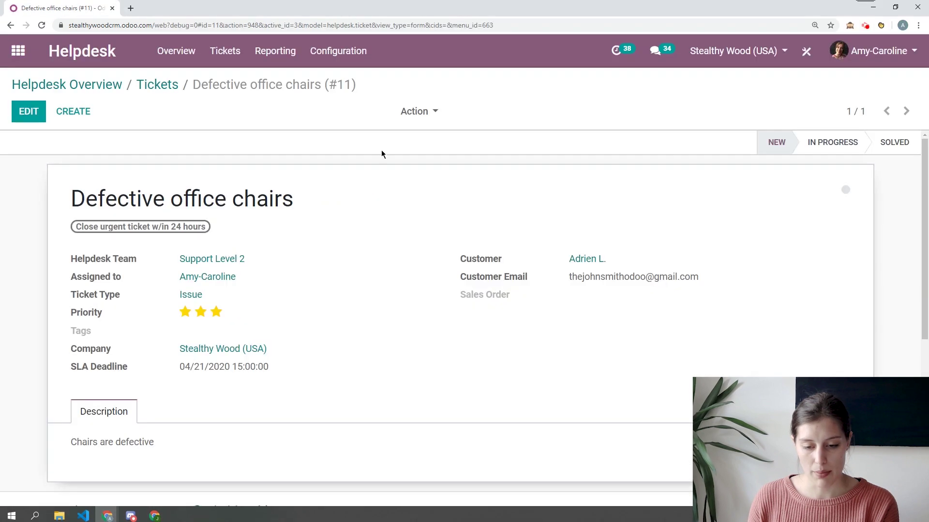
{"action": "left_click", "coordinate": [42, 24]}
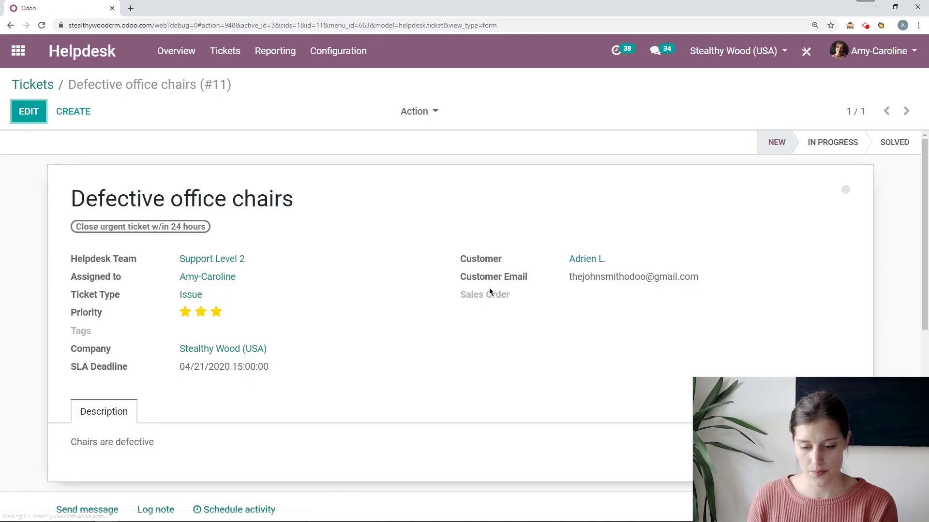
{"action": "scroll", "coordinate": [454, 318], "scroll_direction": "down", "scroll_amount": 6}
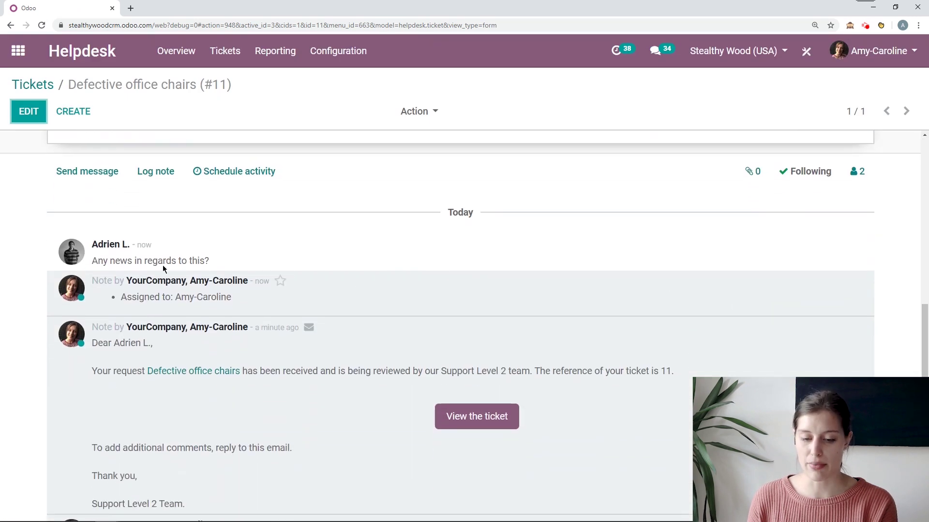
{"action": "scroll", "coordinate": [340, 365], "scroll_direction": "up", "scroll_amount": 4}
{"action": "scroll", "coordinate": [415, 365], "scroll_direction": "up", "scroll_amount": 3}
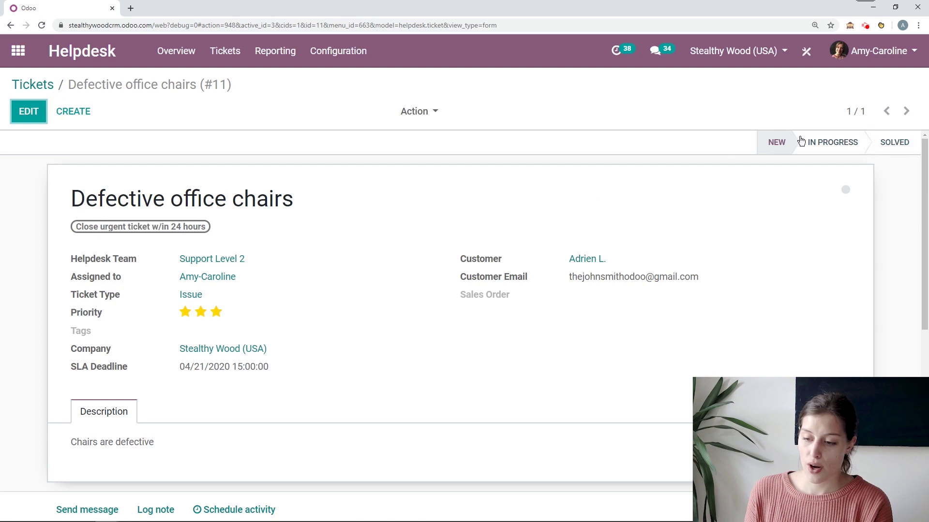
Step: Move ticket #11 through In Progress to Solved, turning its 24-hour SLA tag green
{"action": "left_click", "coordinate": [843, 141]}
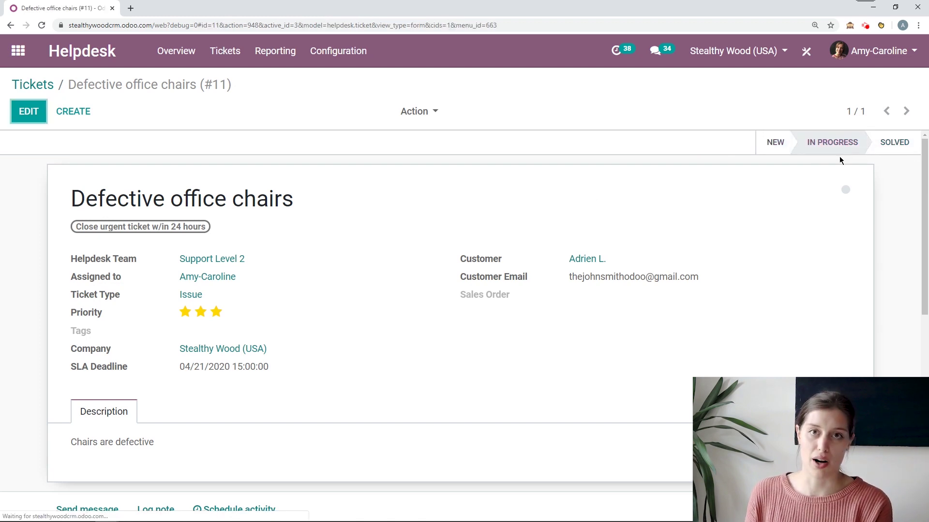
{"action": "left_click", "coordinate": [890, 144]}
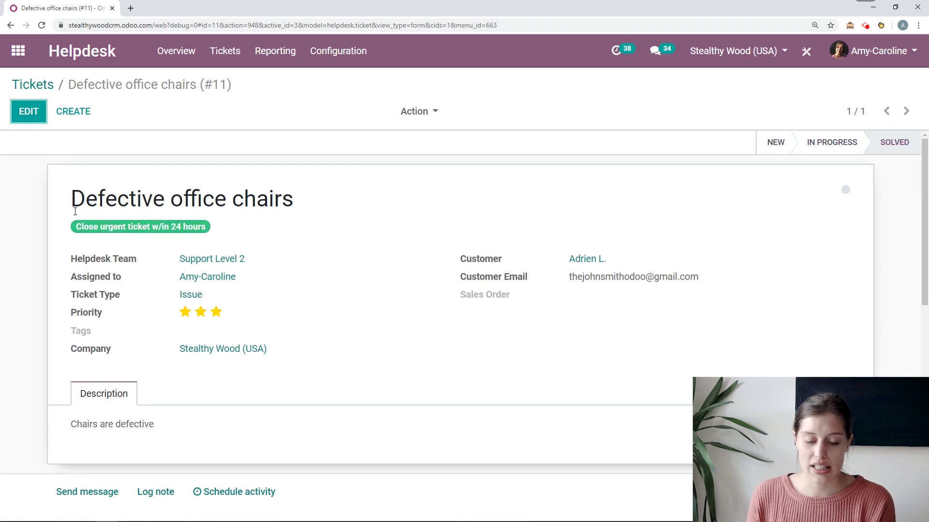
{"action": "scroll", "coordinate": [544, 241], "scroll_direction": "down", "scroll_amount": 1}
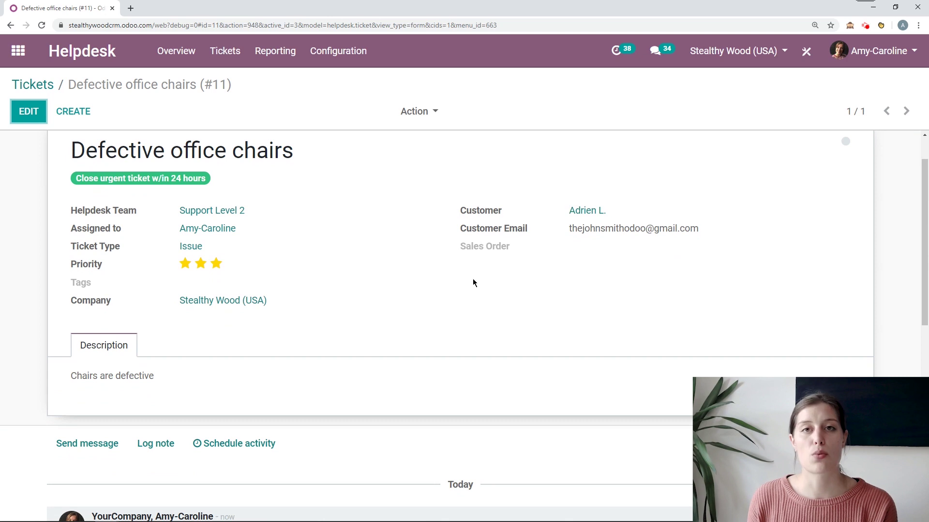
{"action": "scroll", "coordinate": [504, 279], "scroll_direction": "up", "scroll_amount": 1}
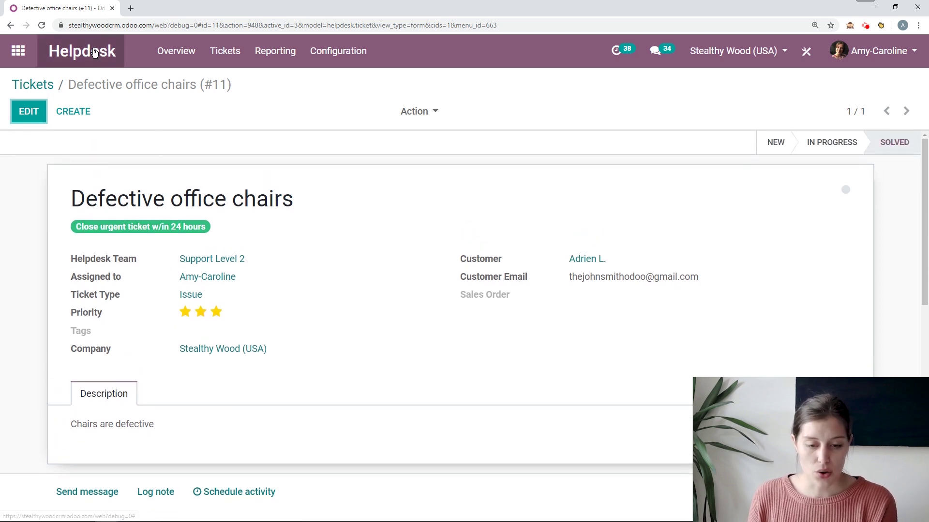
Step: From the Helpdesk overview, list Support Level 2's SLA policies, including 'Close urgent ticket w/in 24 hours'
{"action": "left_click", "coordinate": [166, 57]}
{"action": "scroll", "coordinate": [263, 319], "scroll_direction": "down", "scroll_amount": 2}
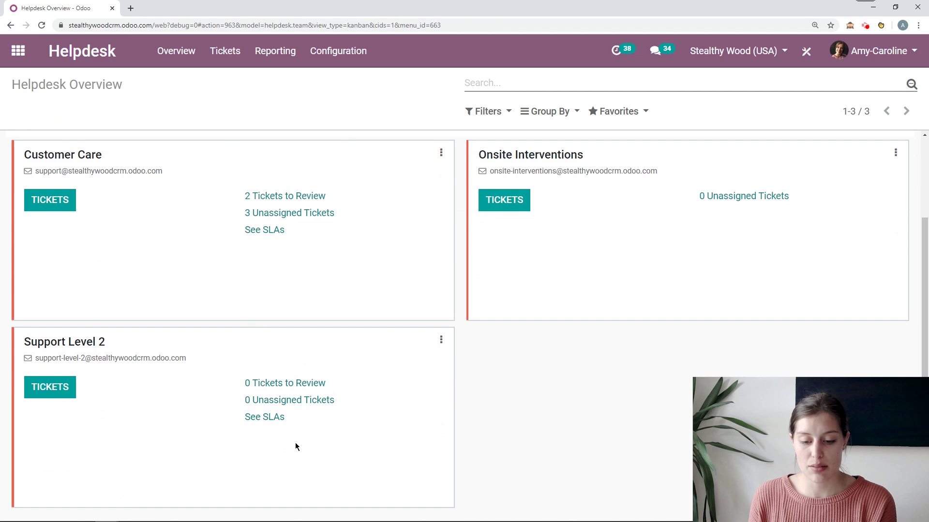
{"action": "left_click", "coordinate": [270, 422]}
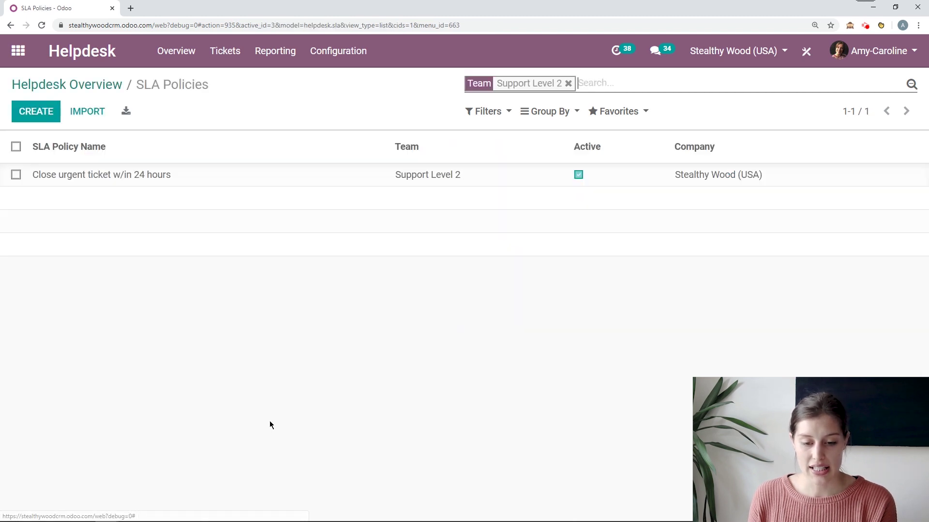